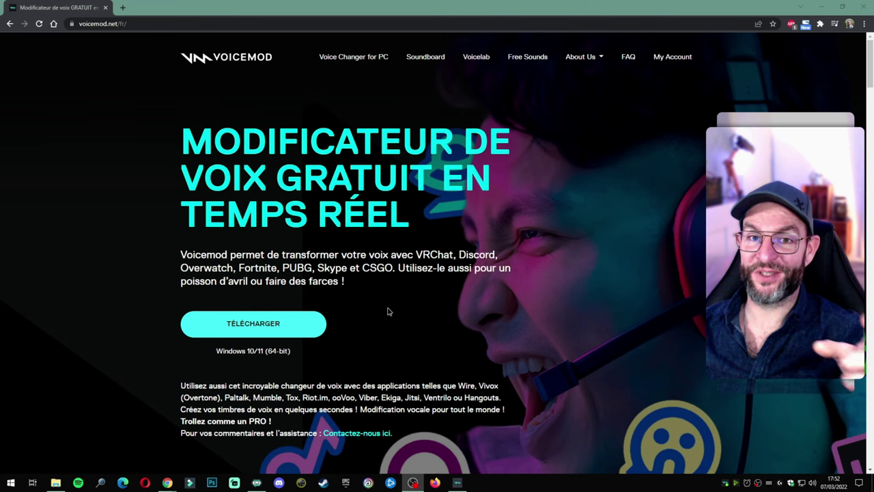
pyautogui.scroll(-1, 387, 311)
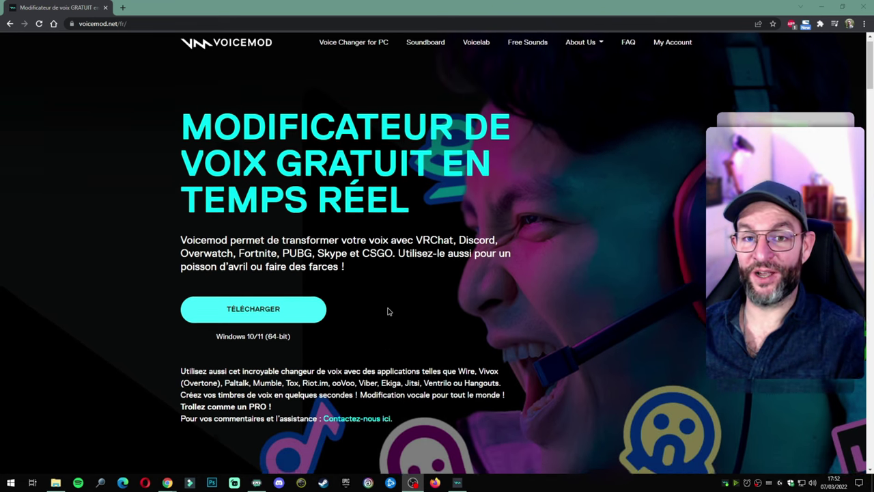
pyautogui.scroll(1, 387, 311)
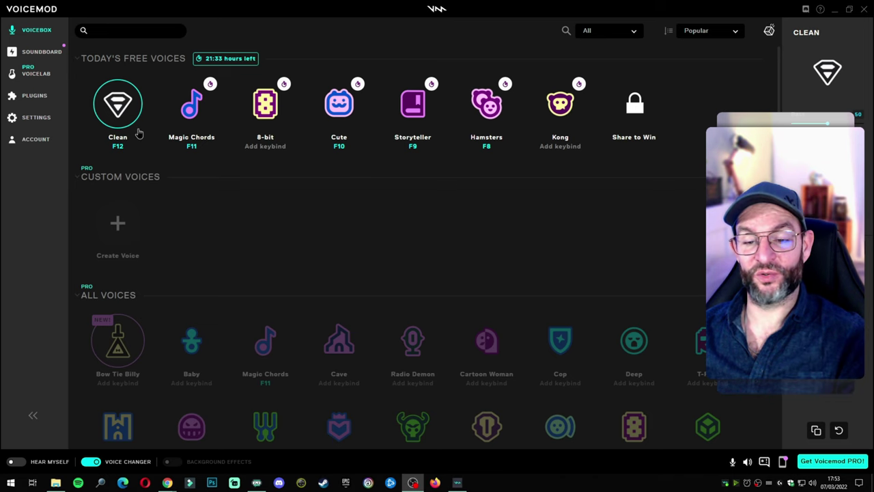
pyautogui.click(41, 119)
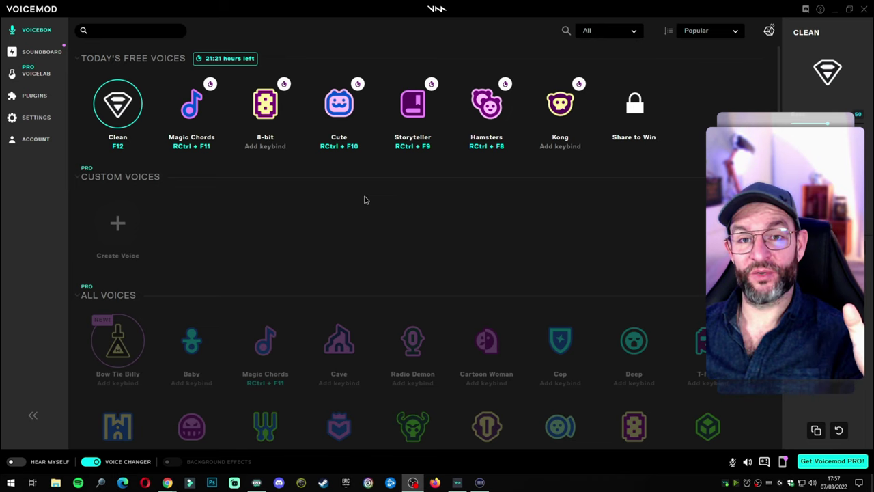
pyautogui.click(78, 60)
pyautogui.click(78, 60)
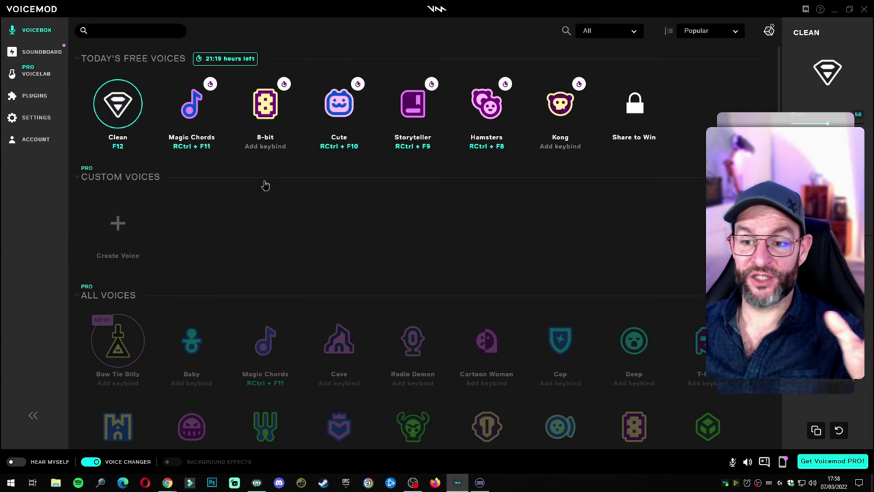
# Step: Activate the Magic Chords voice and assign it the RCtrl + F11 keybind
pyautogui.click(186, 113)
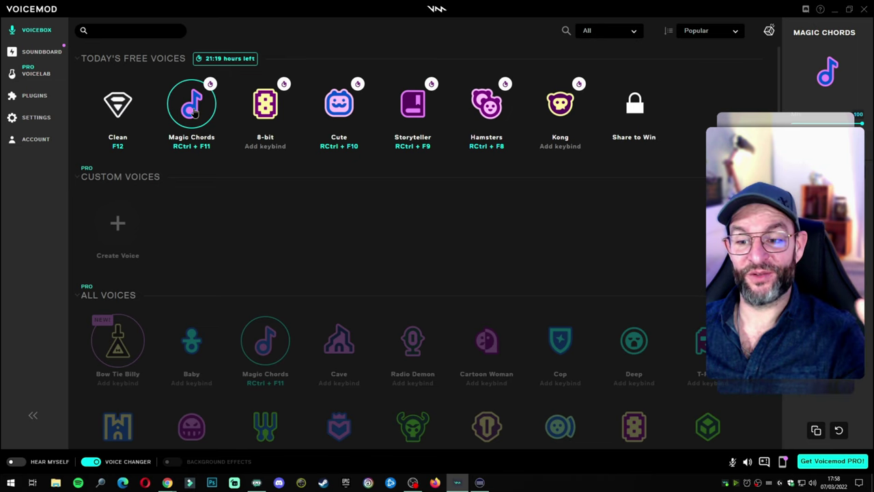
pyautogui.click(140, 120)
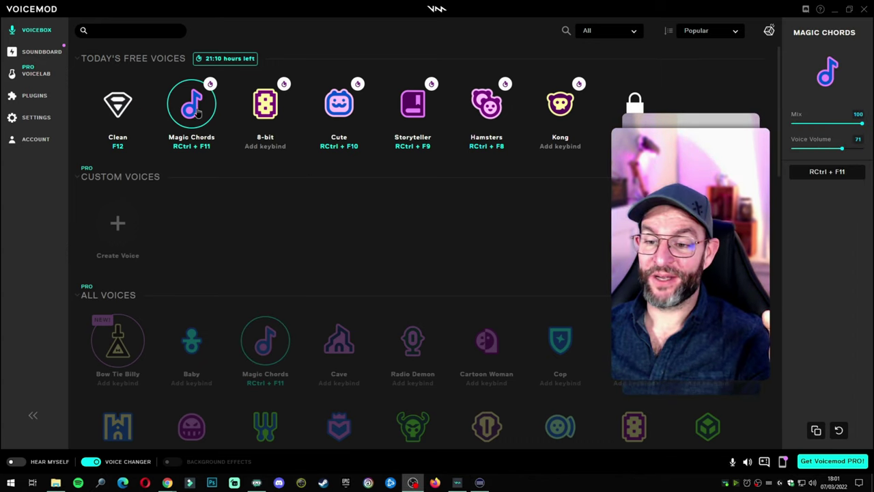
pyautogui.click(834, 175)
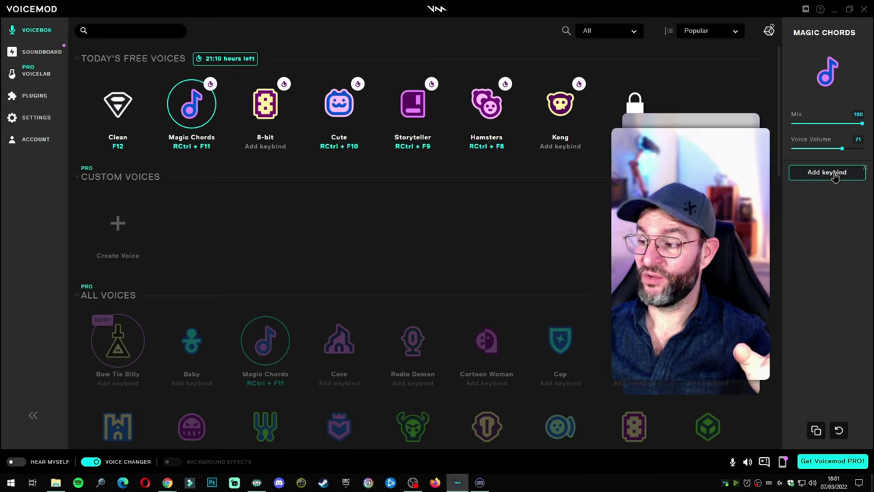
pyautogui.press('Control_R')
pyautogui.press('F11')
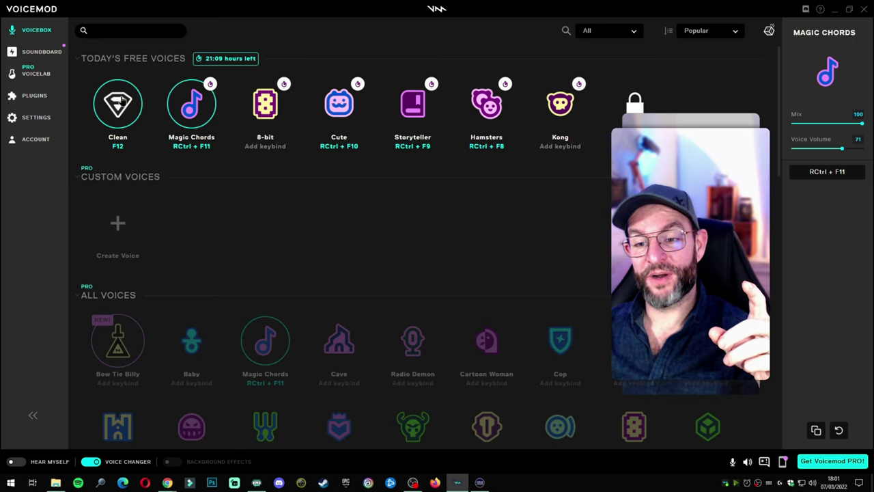
# Step: Alternate between the Clean and Magic Chords voices, finishing with the Cute voice active
pyautogui.click(132, 116)
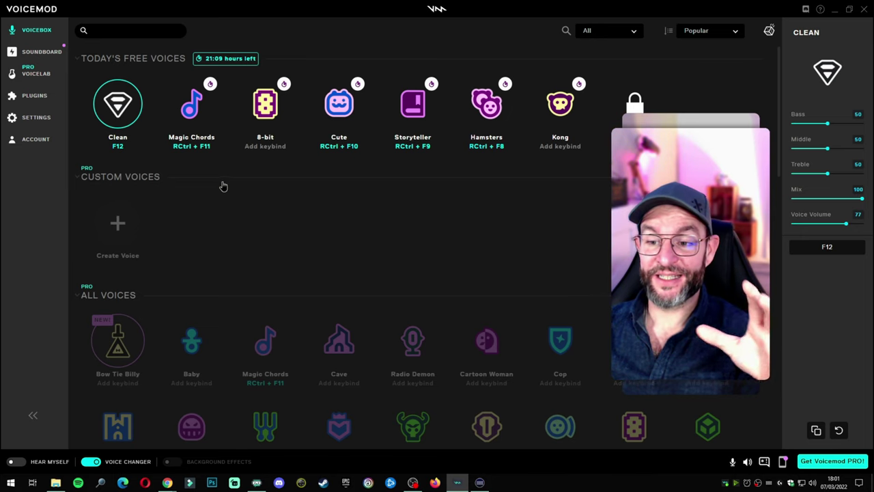
pyautogui.click(196, 112)
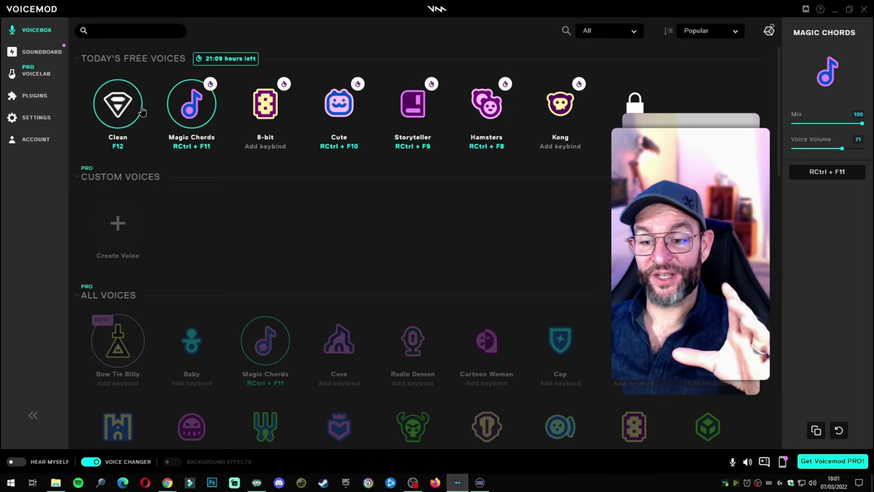
pyautogui.click(108, 101)
pyautogui.click(193, 110)
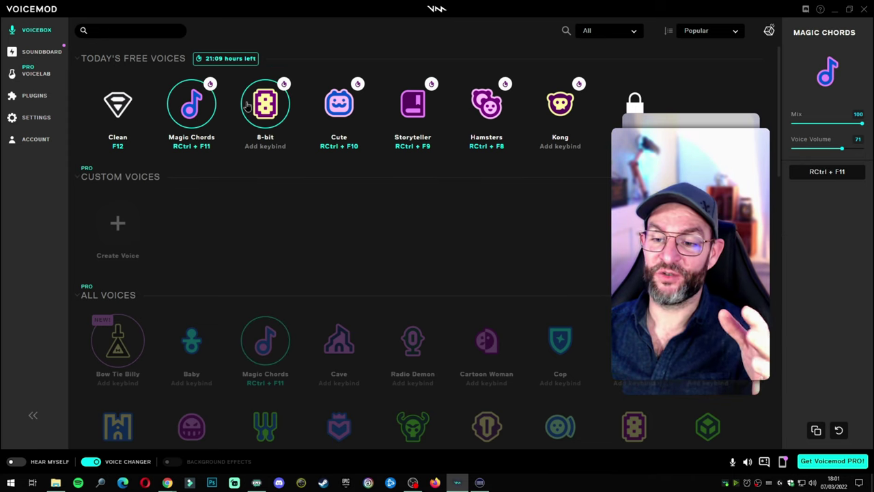
pyautogui.click(128, 115)
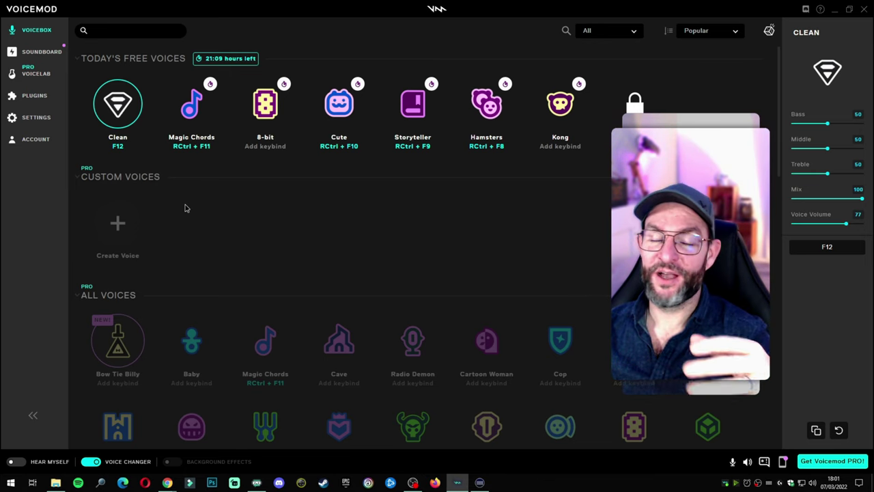
pyautogui.click(329, 116)
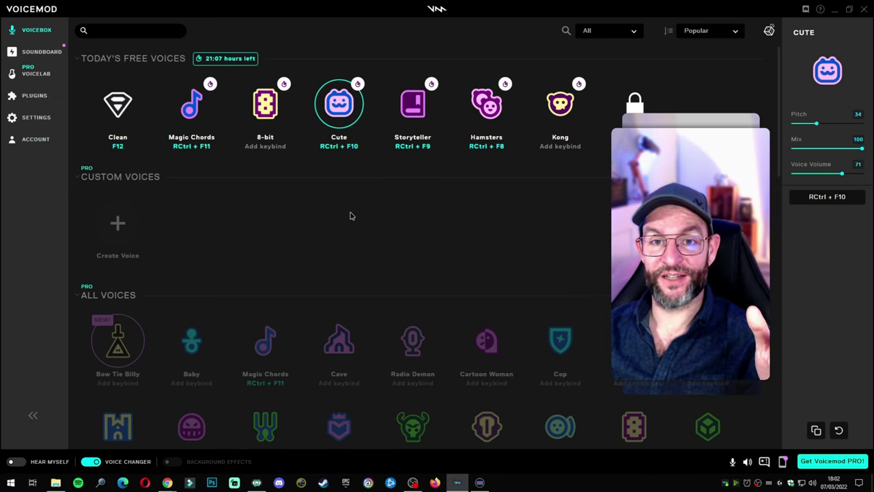
# Step: Switch to Stream Deck and replace the Ctrl+F6 key with a new Raccourci action assigned to Ctrl+F11
pyautogui.click(480, 482)
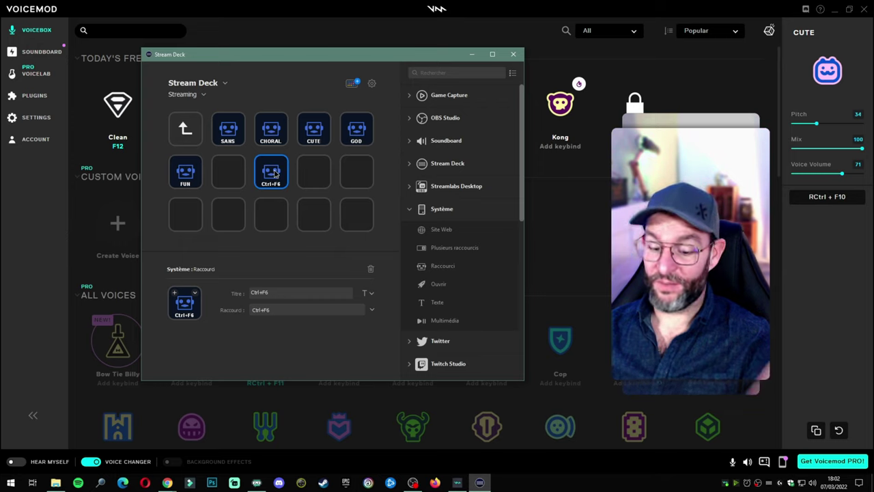
pyautogui.press('Delete')
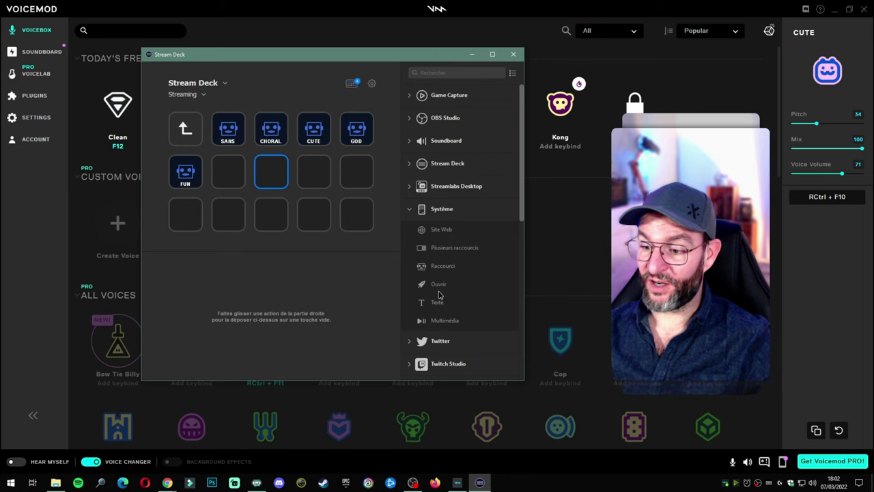
pyautogui.moveTo(449, 266); pyautogui.dragTo(277, 176)
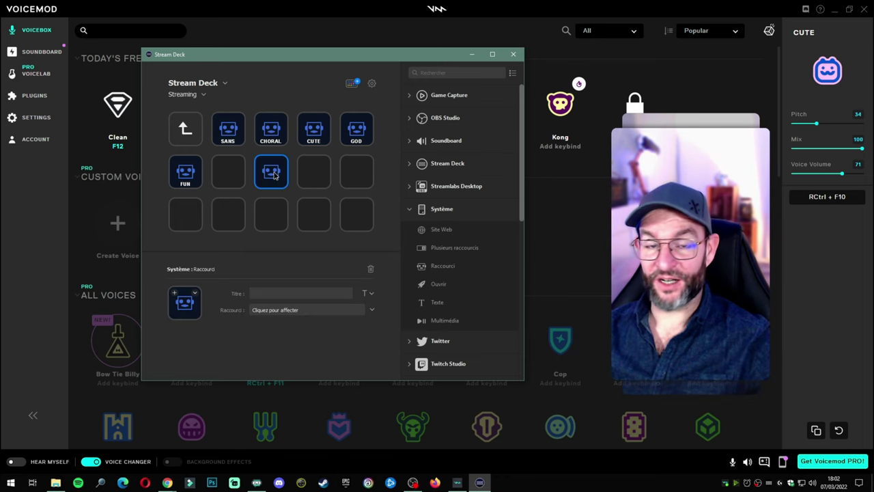
pyautogui.click(306, 311)
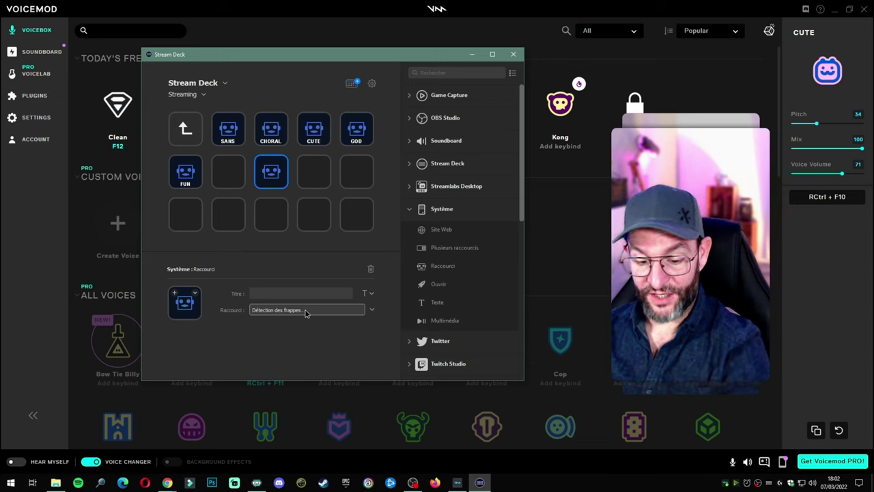
pyautogui.hotkey('ctrl', 'F11')
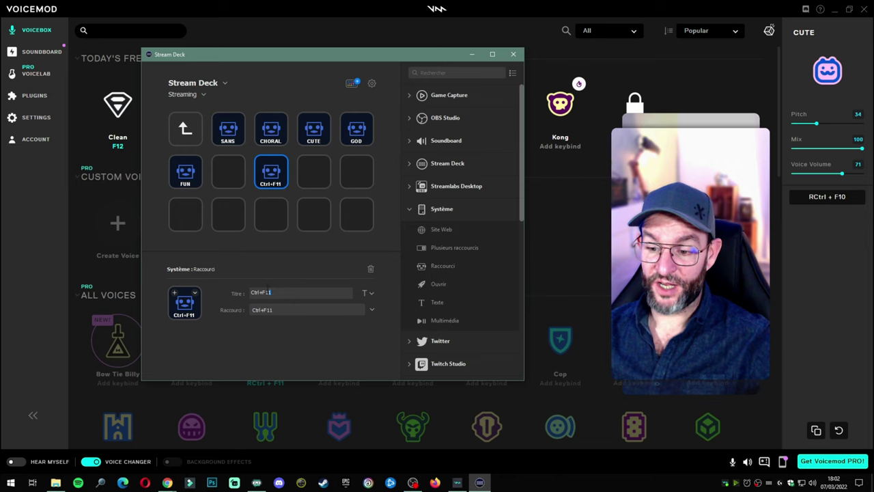
# Step: Title the new shortcut key "hgjgh" and select the SANS key
pyautogui.moveTo(269, 292); pyautogui.dragTo(222, 284)
pyautogui.write('hgigh')
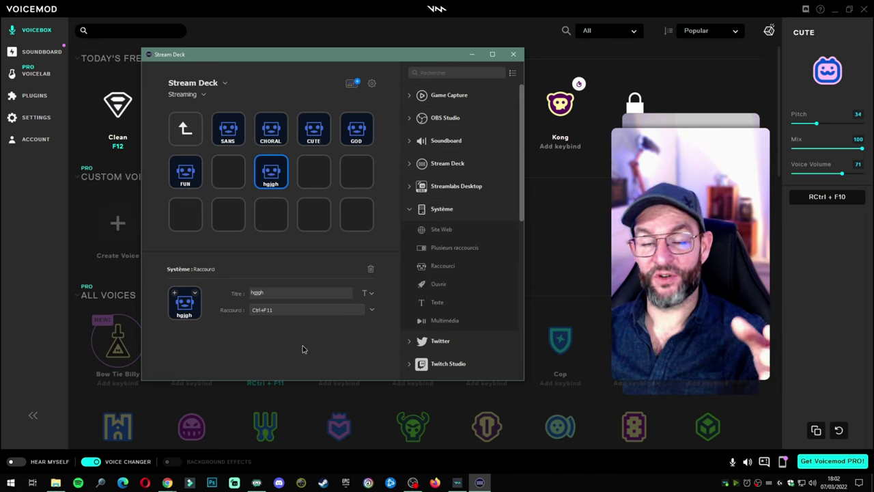
pyautogui.click(229, 137)
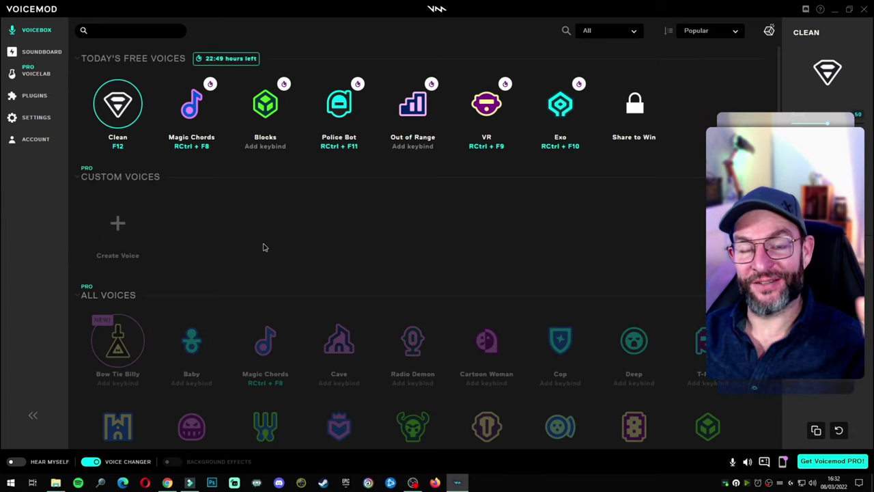
# Step: Play the Alert sound in the Soundboard and look through the locked PRO game sounds before returning to the free set
pyautogui.click(38, 54)
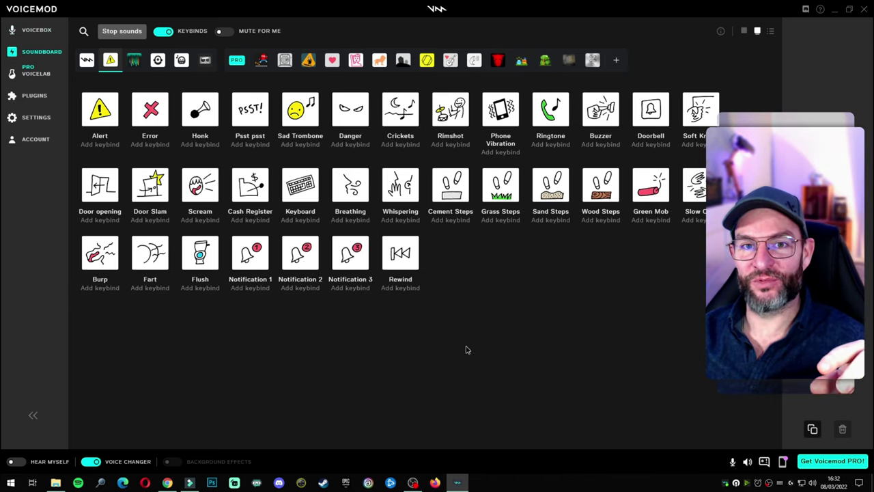
pyautogui.click(100, 110)
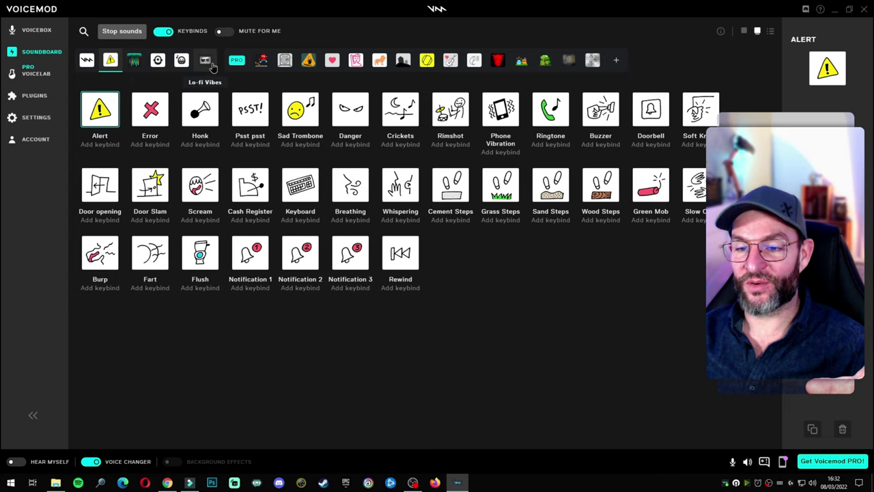
pyautogui.click(262, 62)
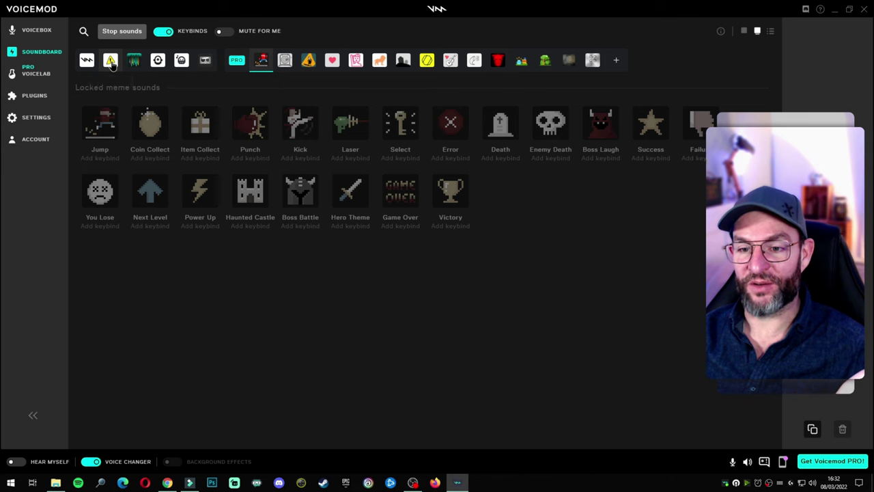
pyautogui.click(112, 61)
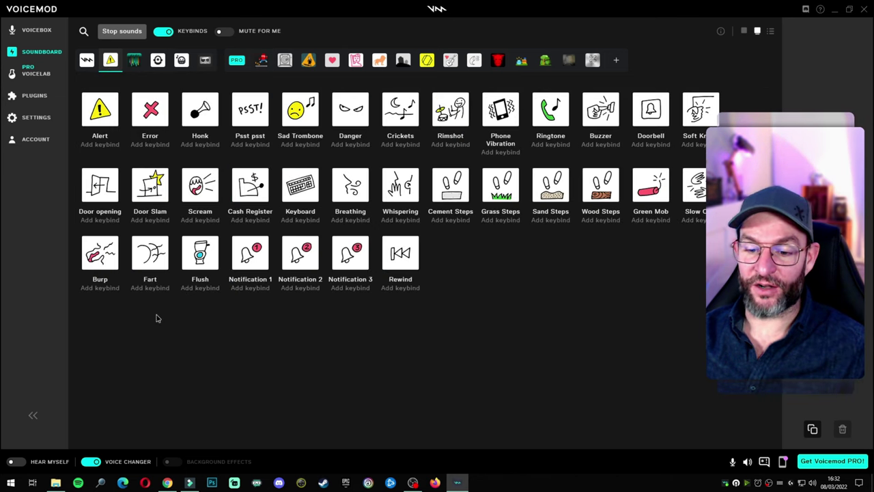
# Step: Play the Burp, Fart, Cash Register, Flush and Danger sounds from the soundboard
pyautogui.click(108, 265)
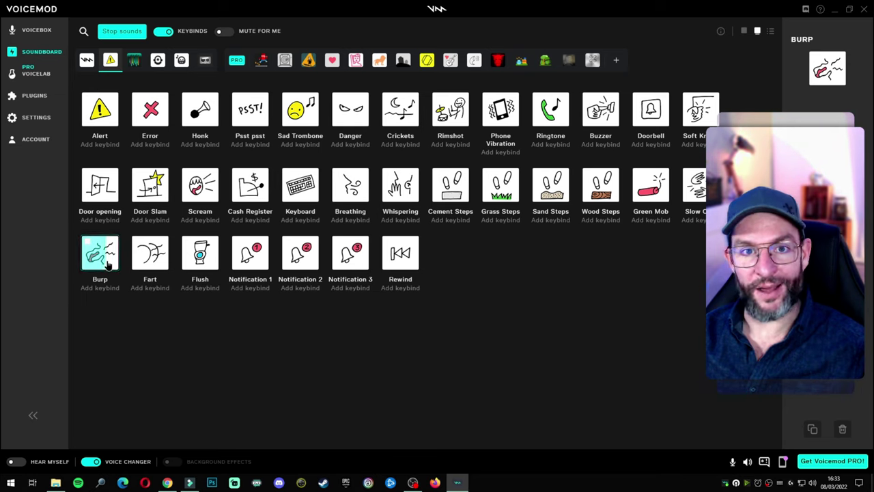
pyautogui.click(148, 264)
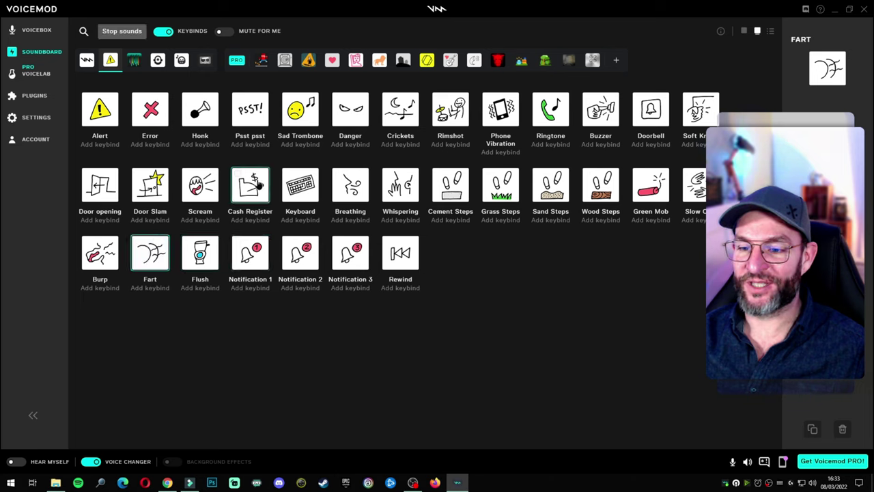
pyautogui.click(258, 185)
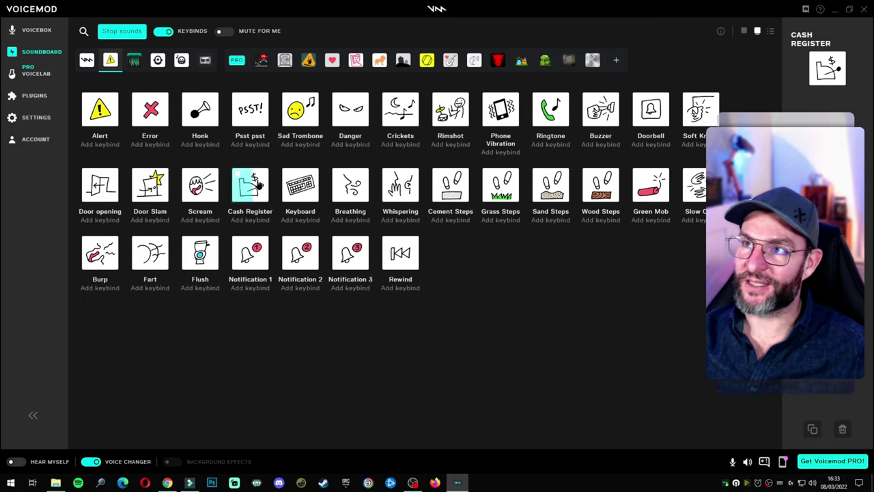
pyautogui.click(211, 258)
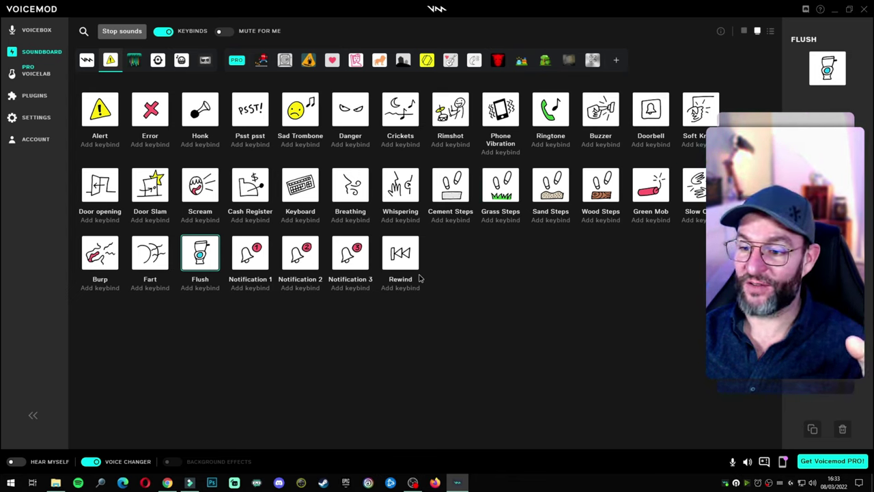
pyautogui.click(350, 109)
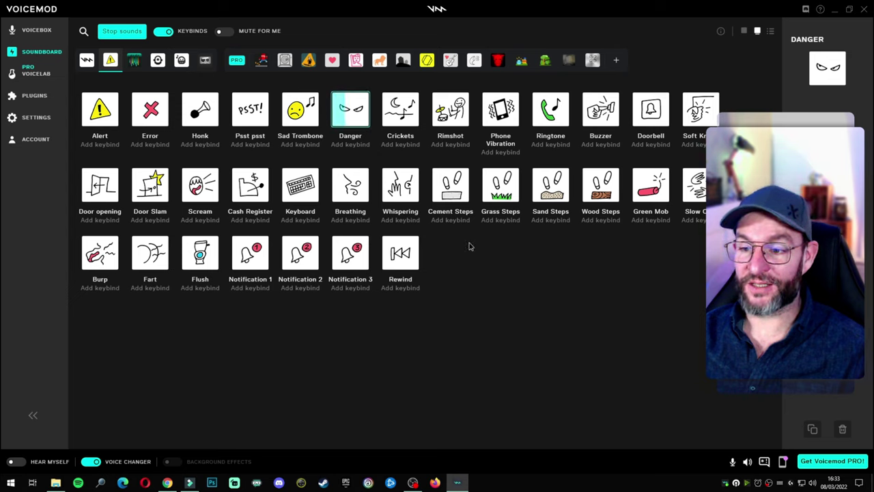